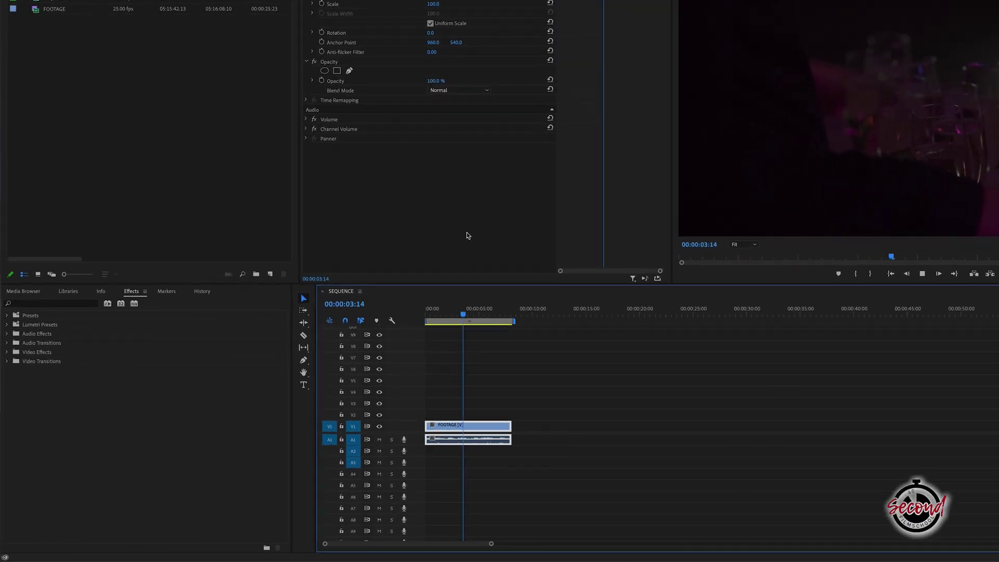
# Step: Find Lumetri Color in the Effects panel and drop it onto the FOOTAGE clip on V1
pyautogui.click(51, 161)
pyautogui.write('lu')
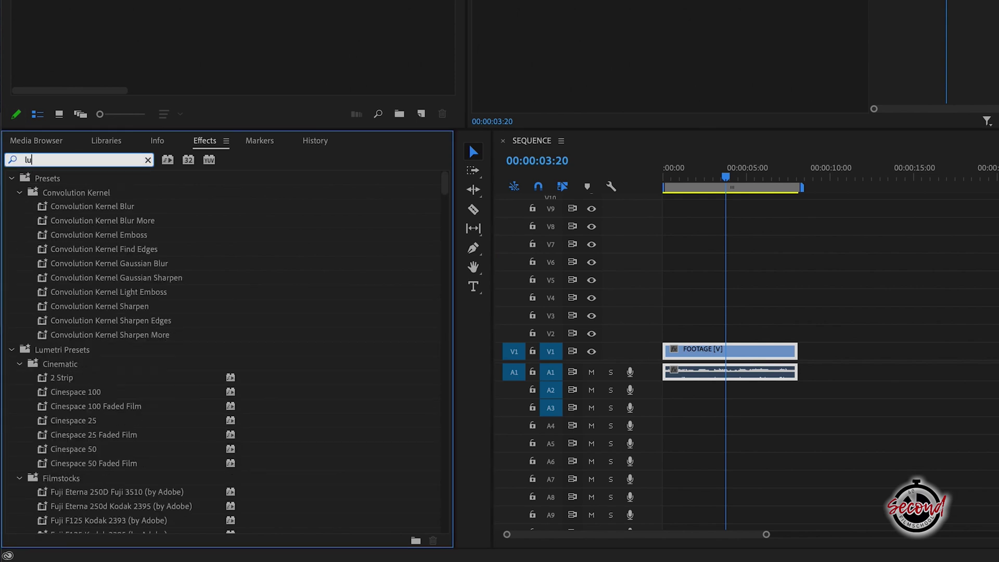
pyautogui.write('metri color')
pyautogui.click(111, 265)
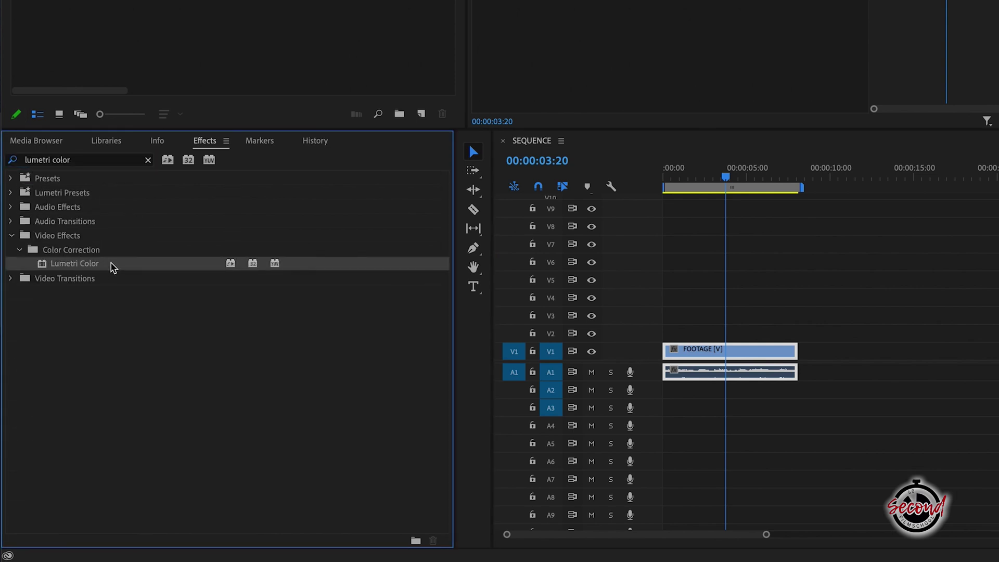
pyautogui.moveTo(111, 265); pyautogui.dragTo(698, 351)
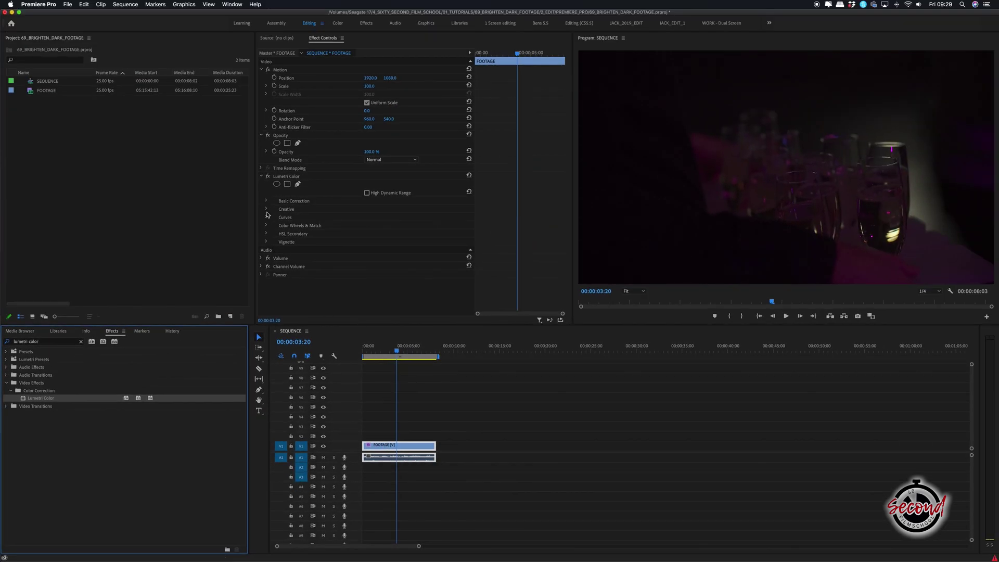
# Step: Set Lumetri exposure to 2.7, highlights to 70 and shadows to -15, then compare with fx toggled
pyautogui.click(266, 202)
pyautogui.moveTo(366, 266); pyautogui.dragTo(382, 266)
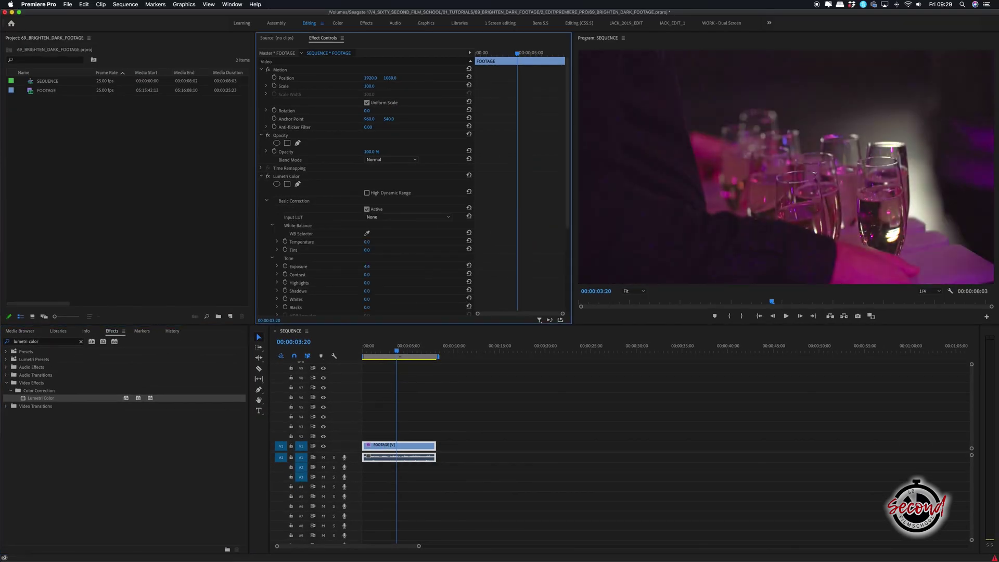
pyautogui.scroll(-3, 380, 266)
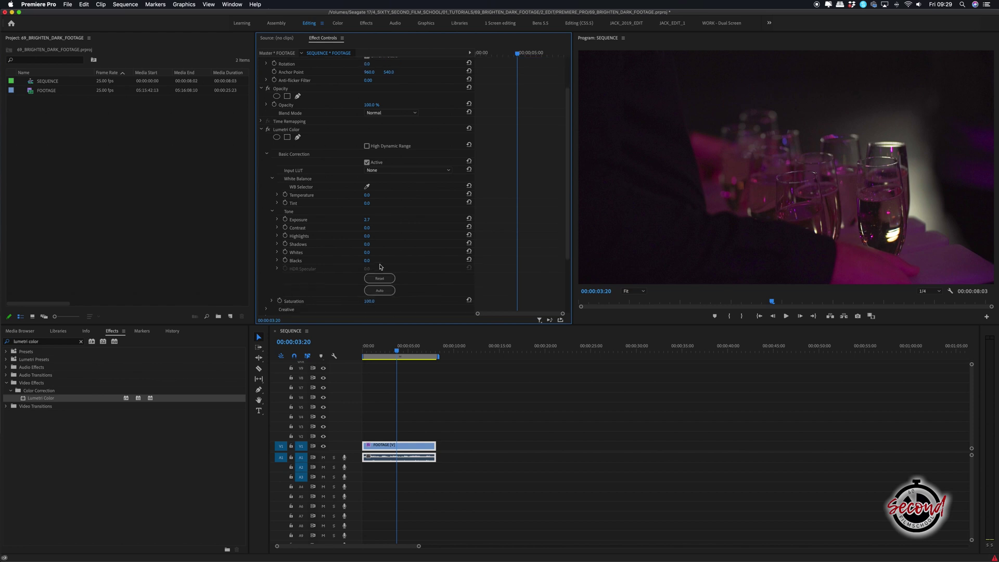
pyautogui.moveTo(367, 236)
pyautogui.mouseDown()
pyautogui.moveTo(395, 236)
pyautogui.moveTo(359, 243)
pyautogui.mouseUp()
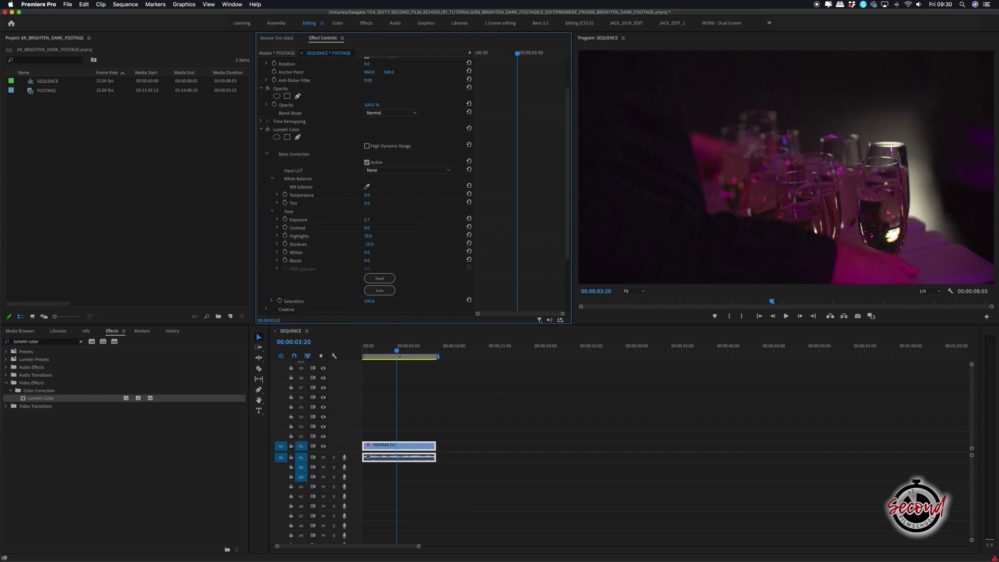
pyautogui.click(267, 130)
pyautogui.click(267, 130)
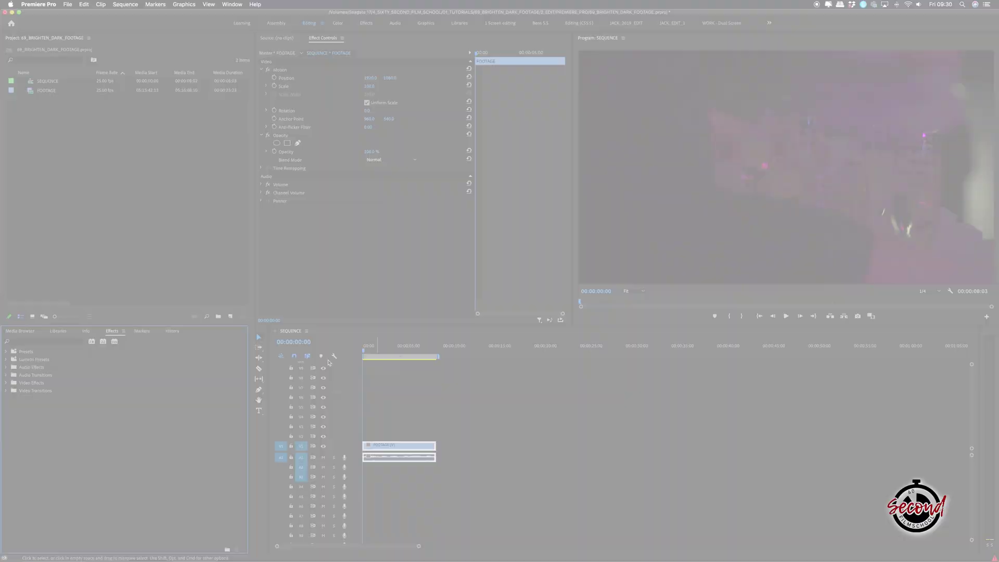
pyautogui.write('ightness & contrast')
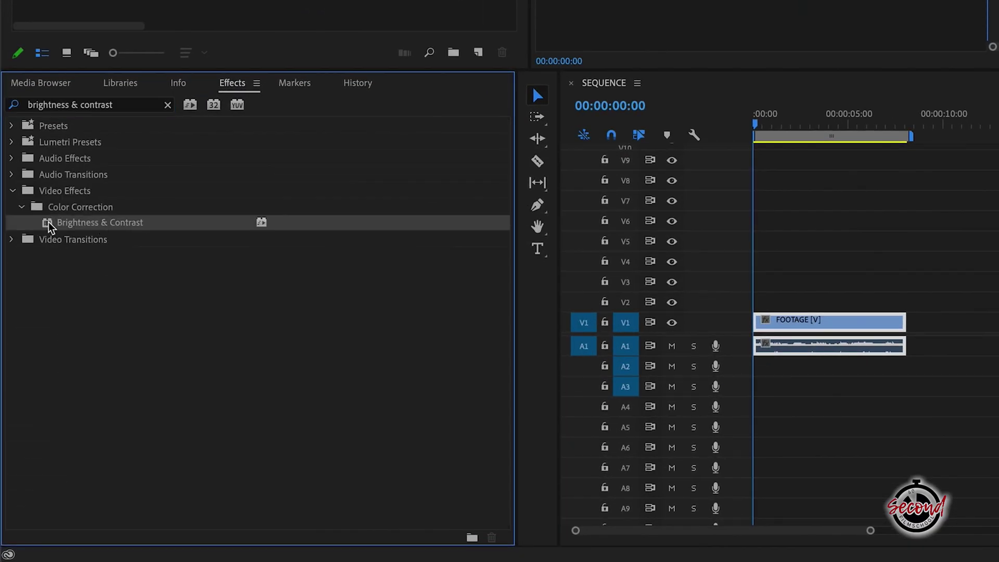
# Step: Drop Brightness & Contrast onto the FOOTAGE clip, with brightness 25 and contrast 5
pyautogui.moveTo(44, 223); pyautogui.dragTo(789, 320)
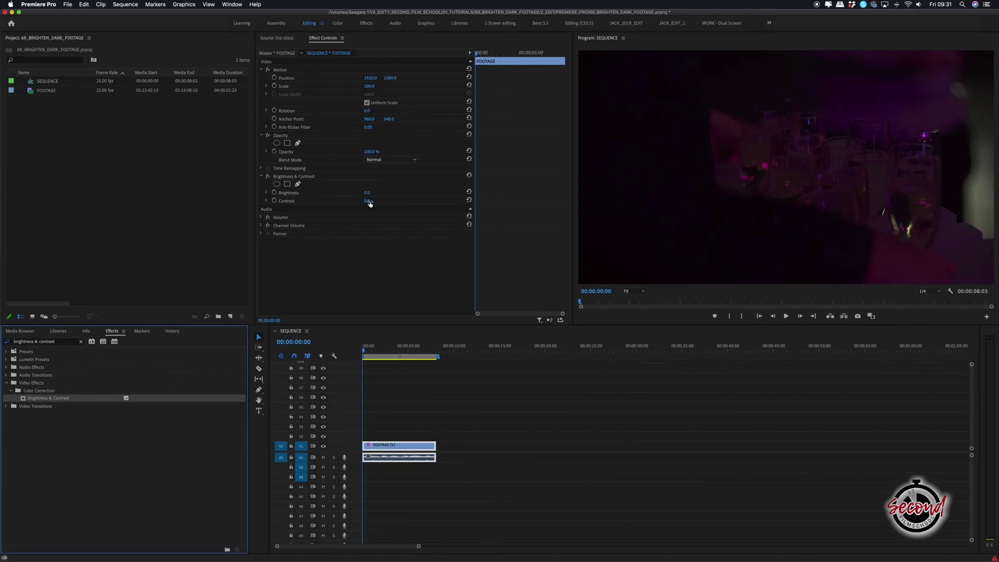
pyautogui.moveTo(367, 201); pyautogui.dragTo(374, 201)
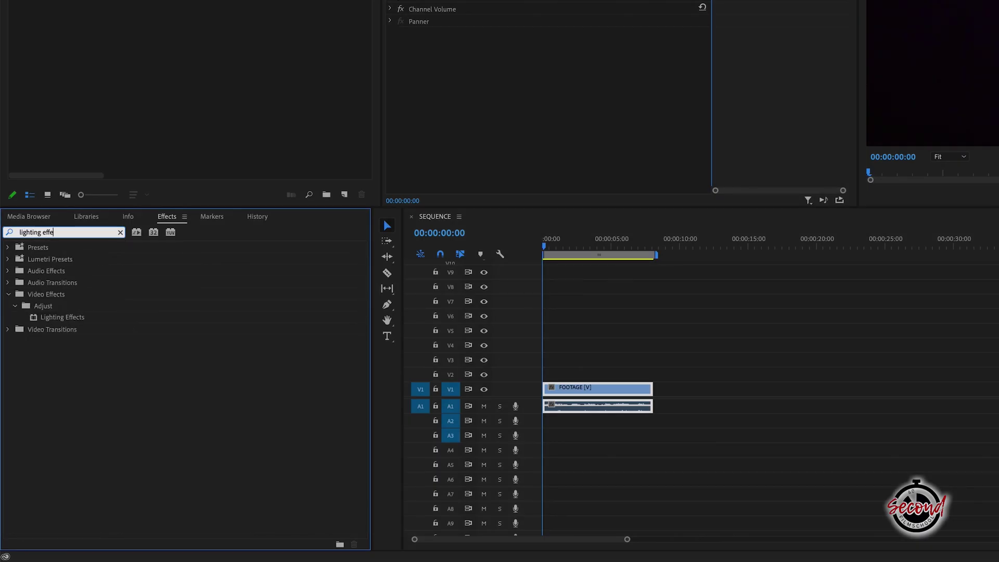
# Step: Drag Video Effects > Adjust > Lighting Effects onto the FOOTAGE clip
pyautogui.click(43, 319)
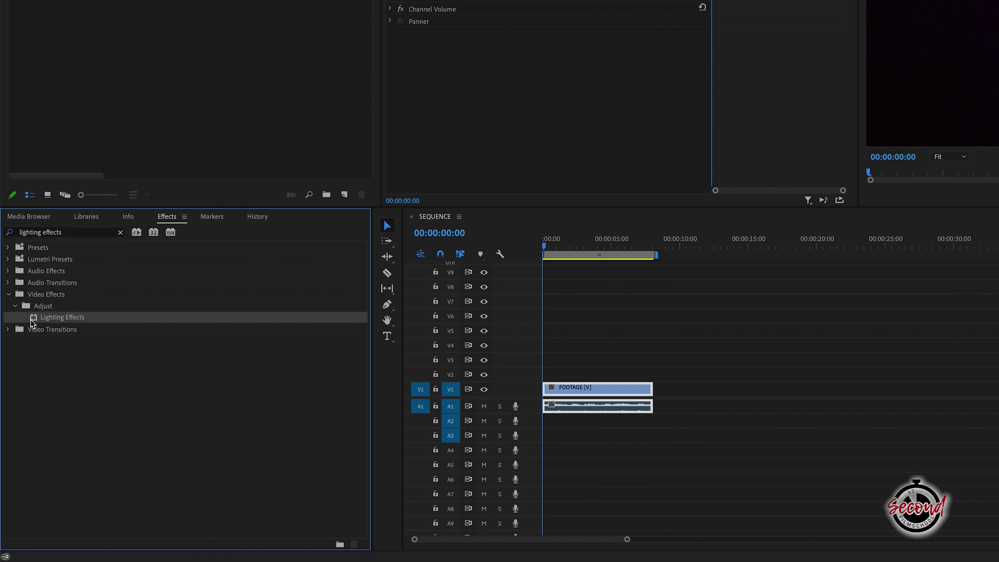
pyautogui.moveTo(33, 324); pyautogui.dragTo(385, 447)
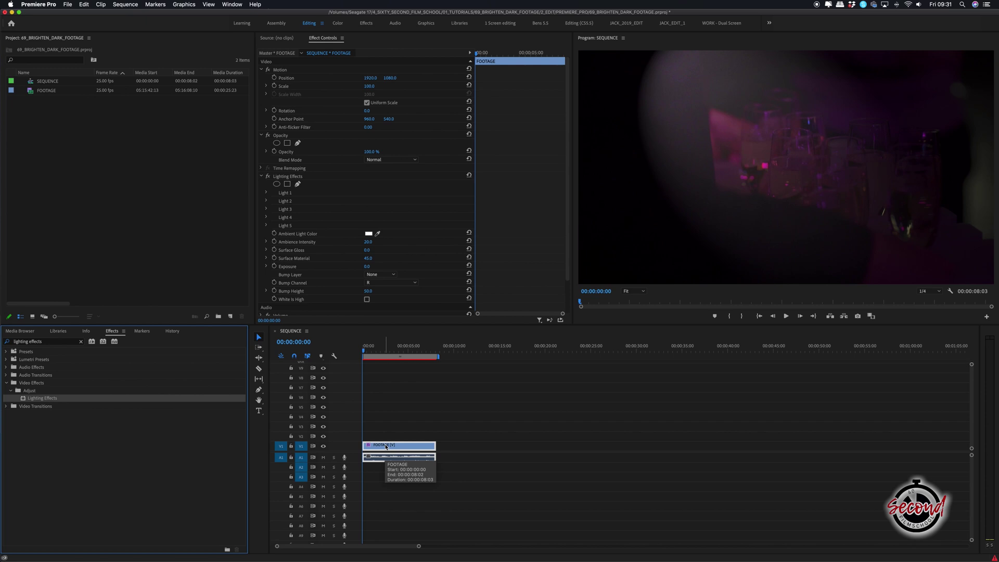
# Step: Change Lighting Effects Light 1's type from Spotlight to Directional
pyautogui.click(267, 194)
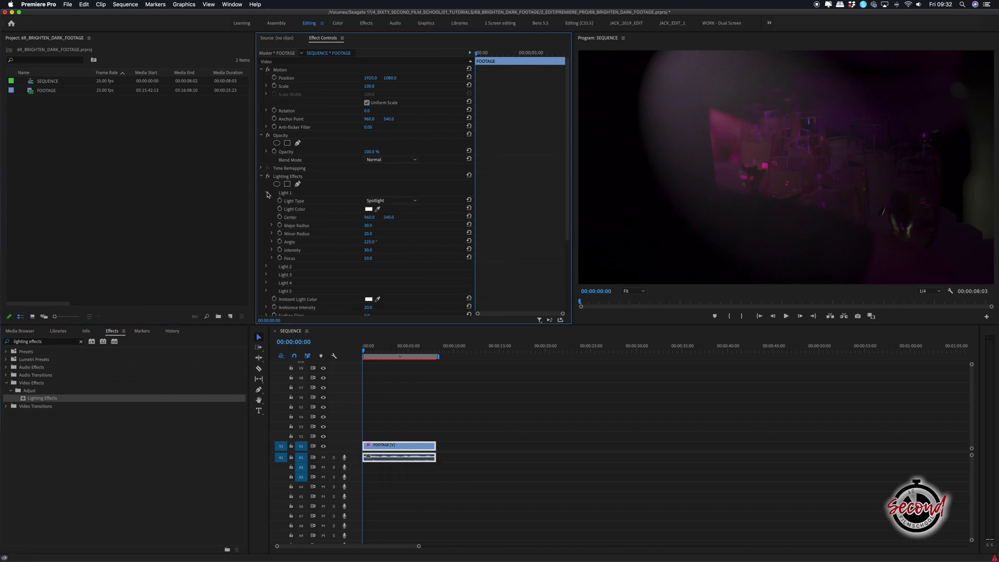
pyautogui.click(392, 203)
pyautogui.click(397, 217)
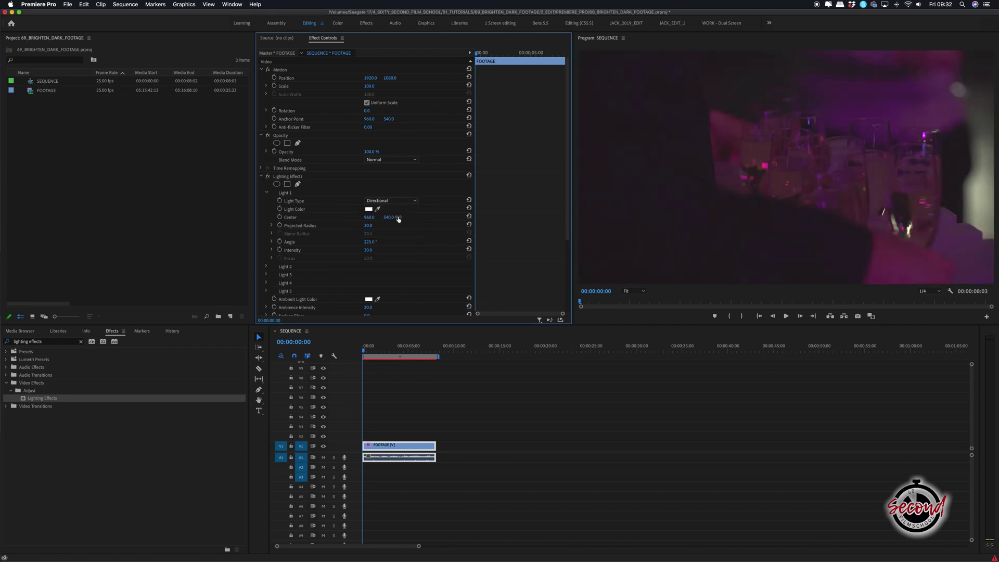